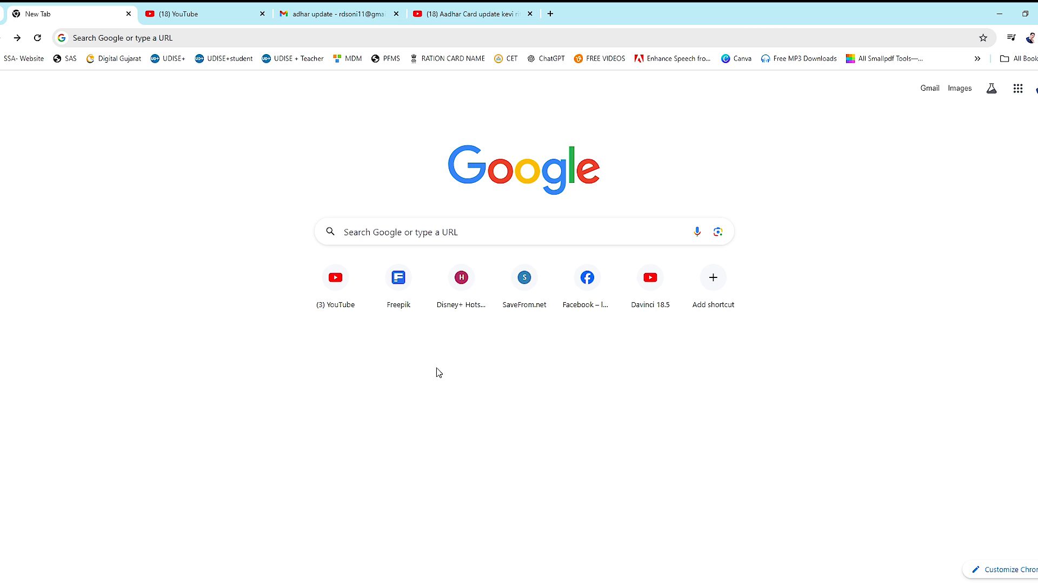
Step: Search Google for 'adhaar update' and open UIDAI's official Update Your Aadhaar page
{"action": "left_click", "coordinate": [426, 234]}
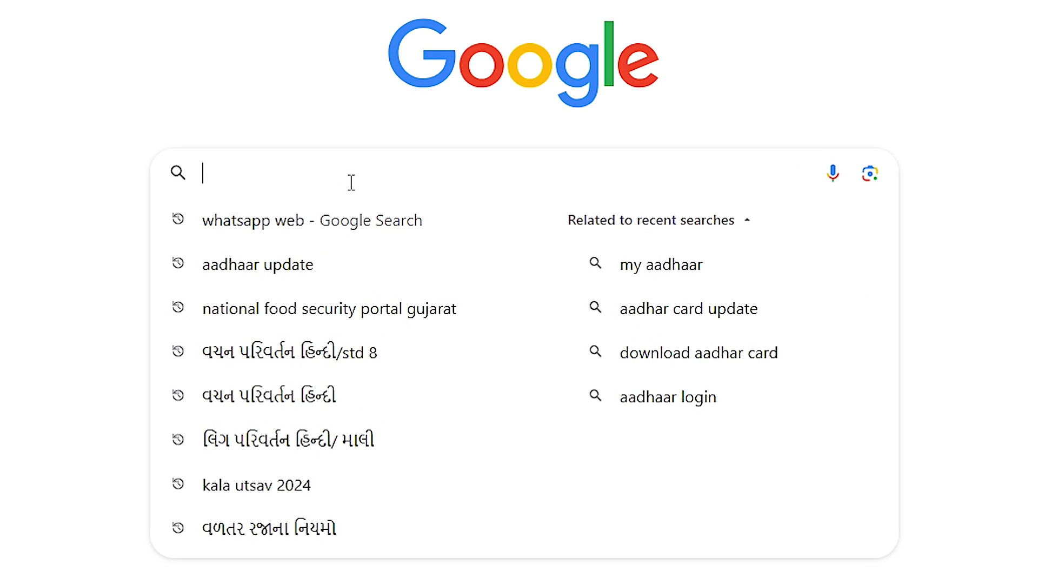
{"action": "type", "text": "adhaar update"}
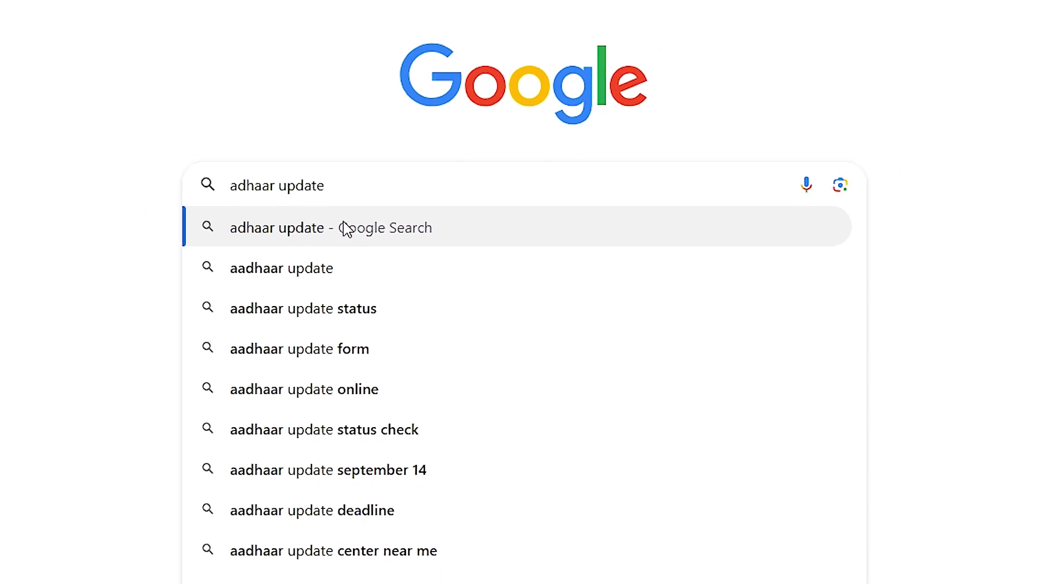
{"action": "left_click", "coordinate": [346, 230]}
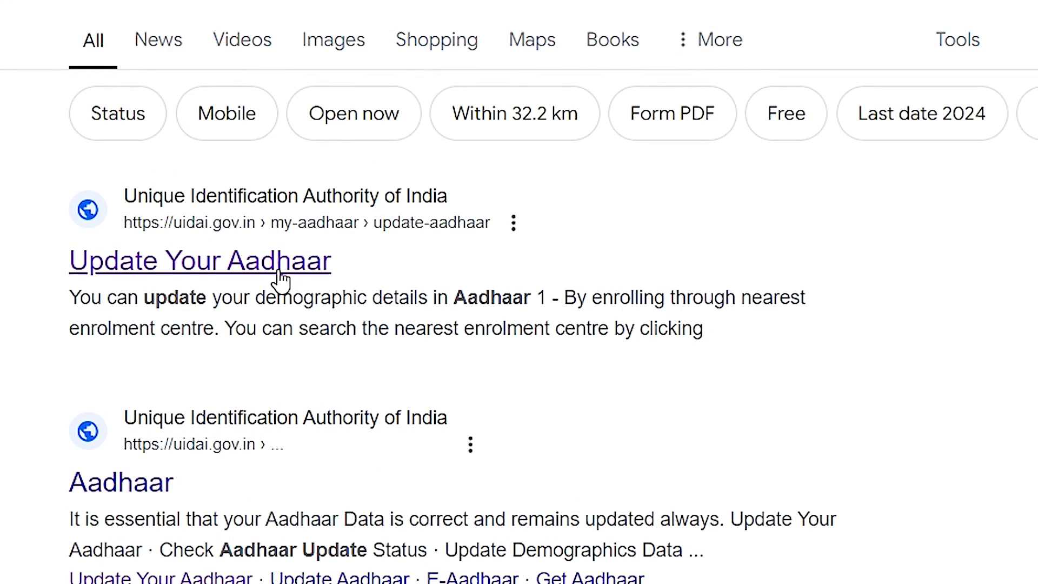
{"action": "left_click", "coordinate": [276, 270]}
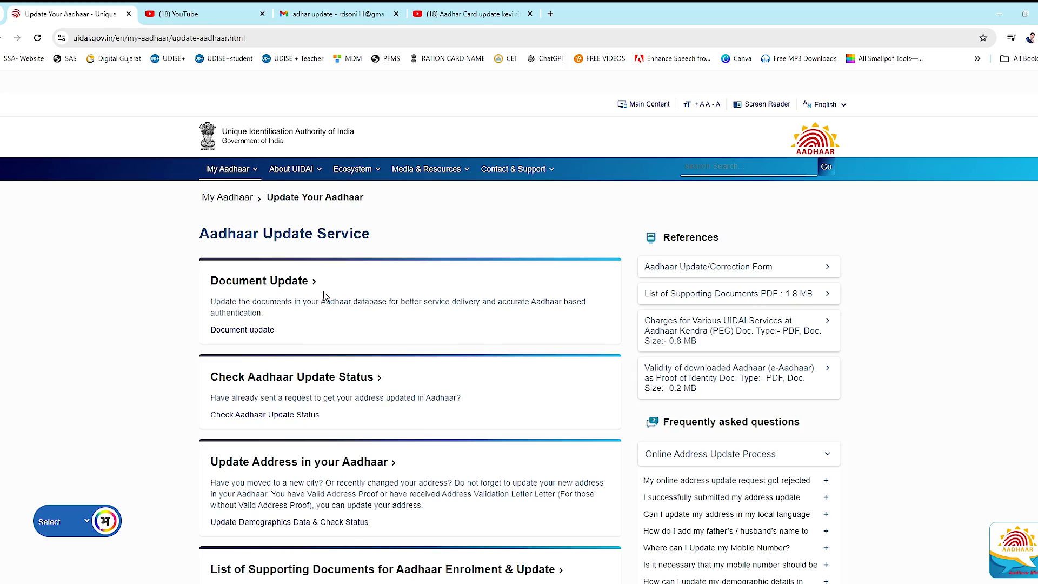
{"action": "scroll", "coordinate": [323, 292], "scroll_direction": "down", "scroll_amount": 2}
{"action": "scroll", "coordinate": [323, 298], "scroll_direction": "down", "scroll_amount": 2}
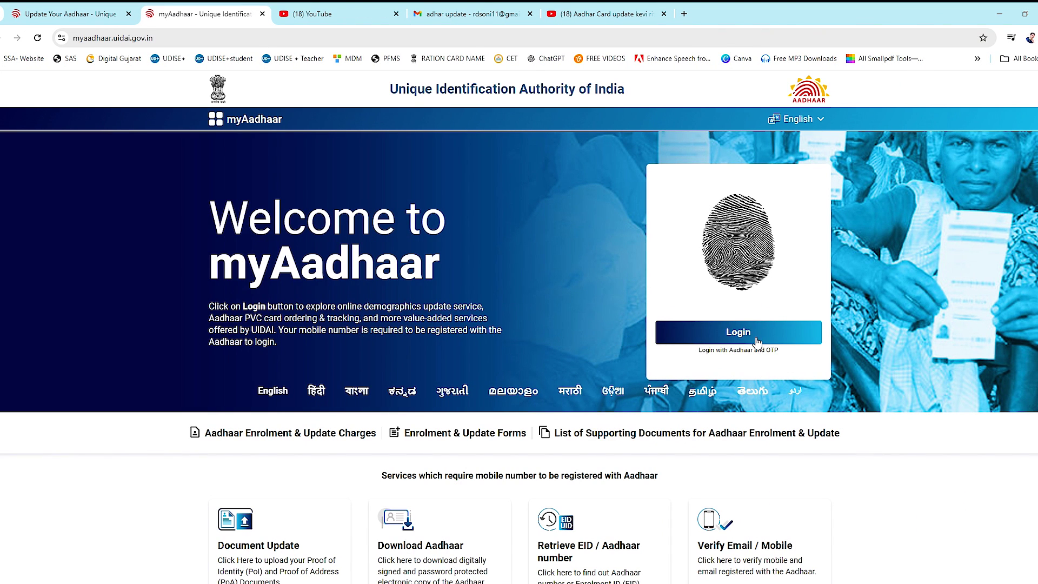
Step: On the myAadhaar login, enter the Aadhaar number and captcha, then request an OTP
{"action": "left_click", "coordinate": [759, 342]}
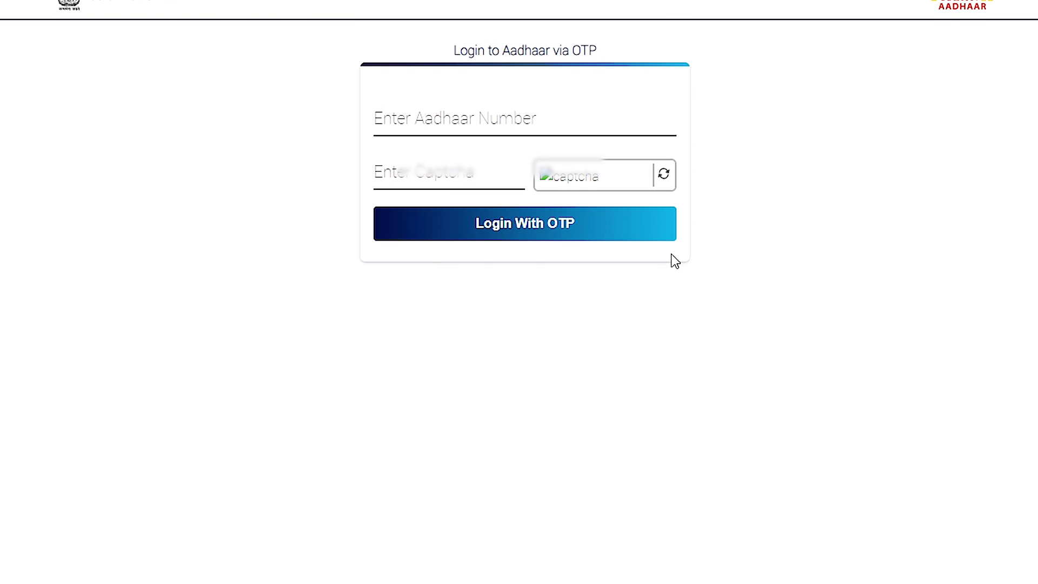
{"action": "left_click", "coordinate": [496, 124]}
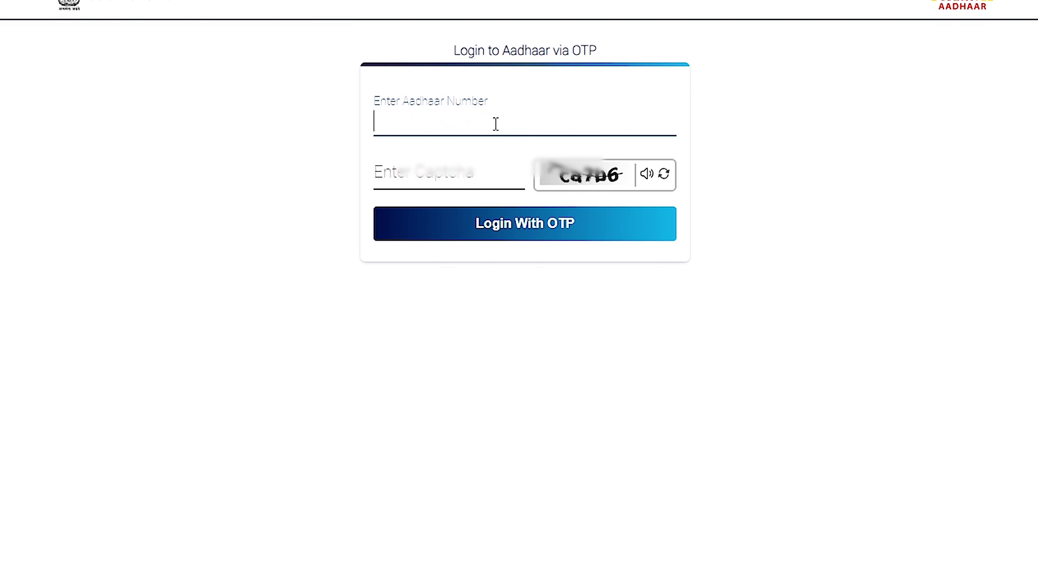
{"action": "type", "text": "********"}
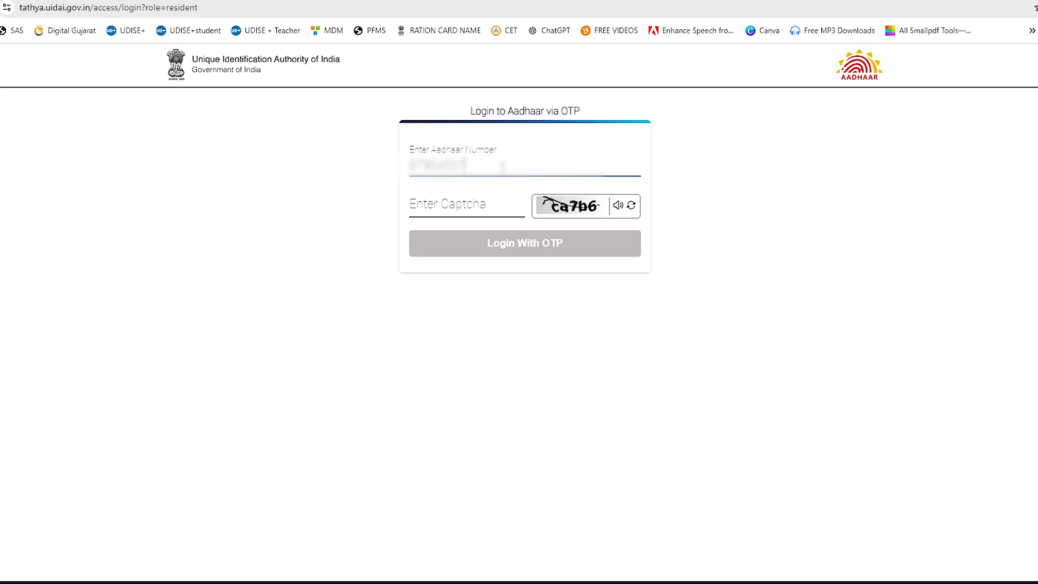
{"action": "type", "text": "***"}
{"action": "key", "text": "Tab"}
{"action": "type", "text": "ca"}
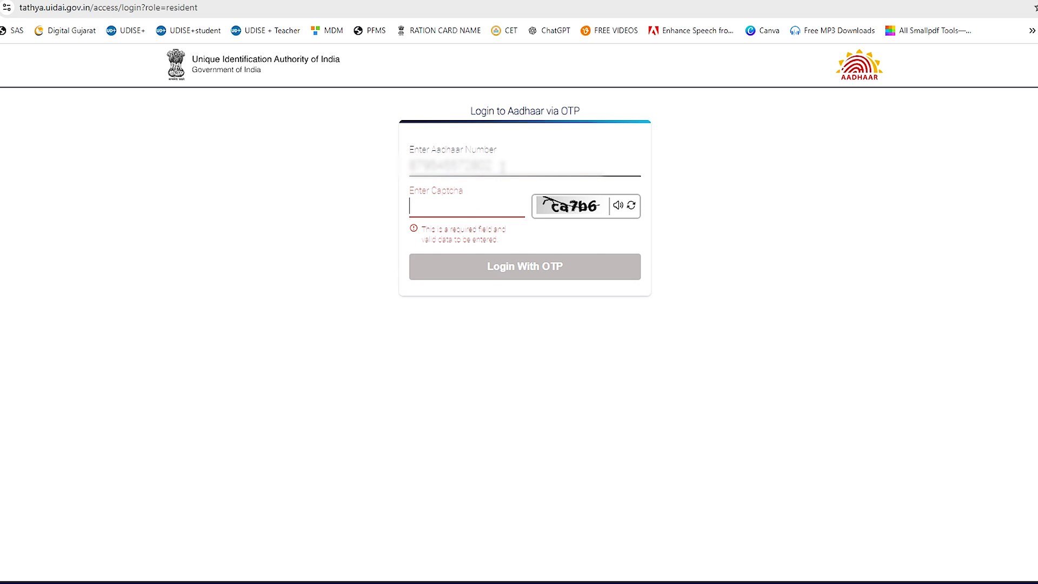
{"action": "type", "text": "7b"}
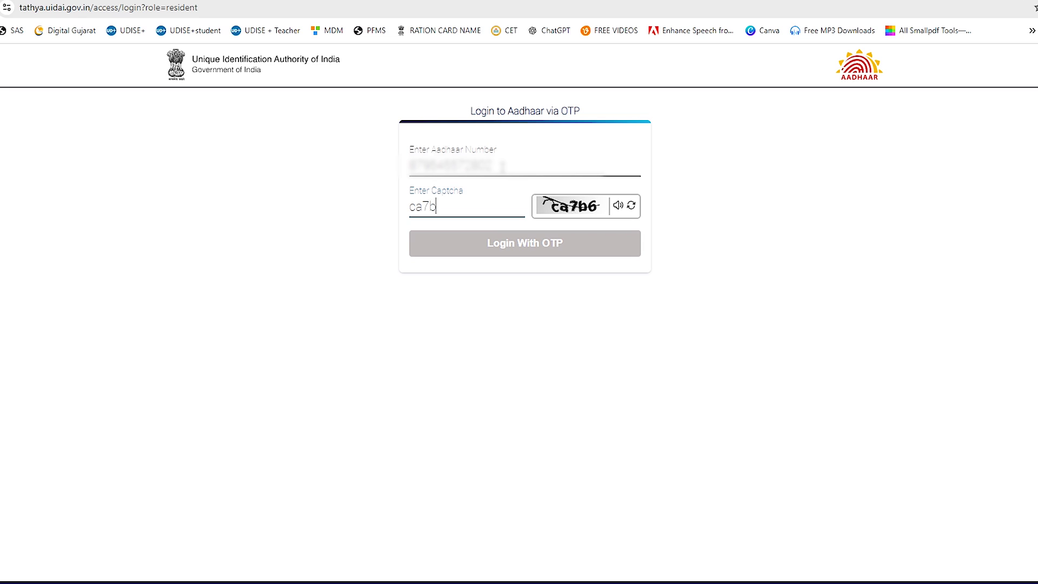
{"action": "type", "text": "6"}
{"action": "left_click", "coordinate": [539, 242]}
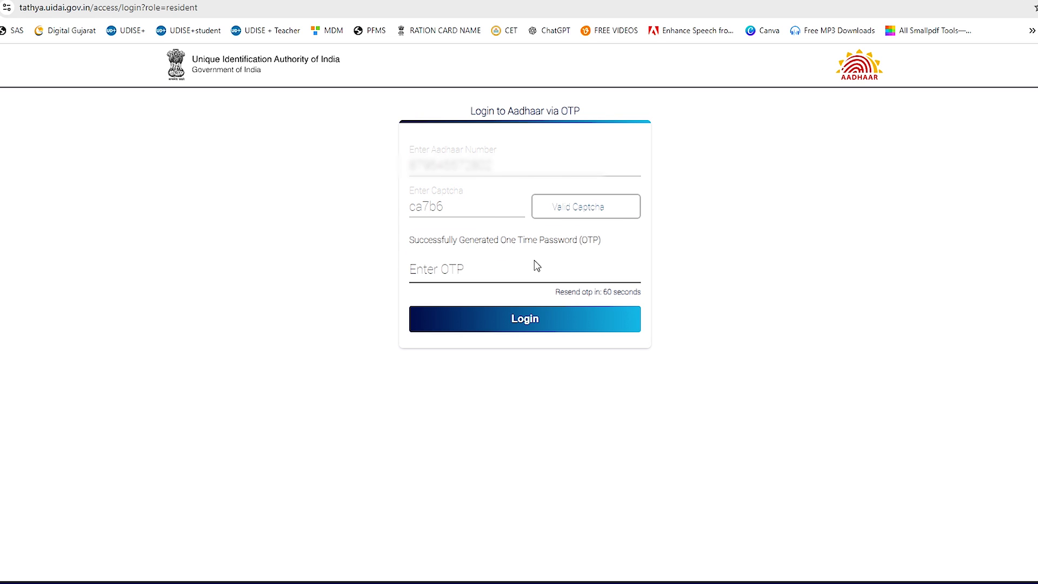
Step: Enter the received one-time password and complete the login
{"action": "left_click", "coordinate": [530, 271]}
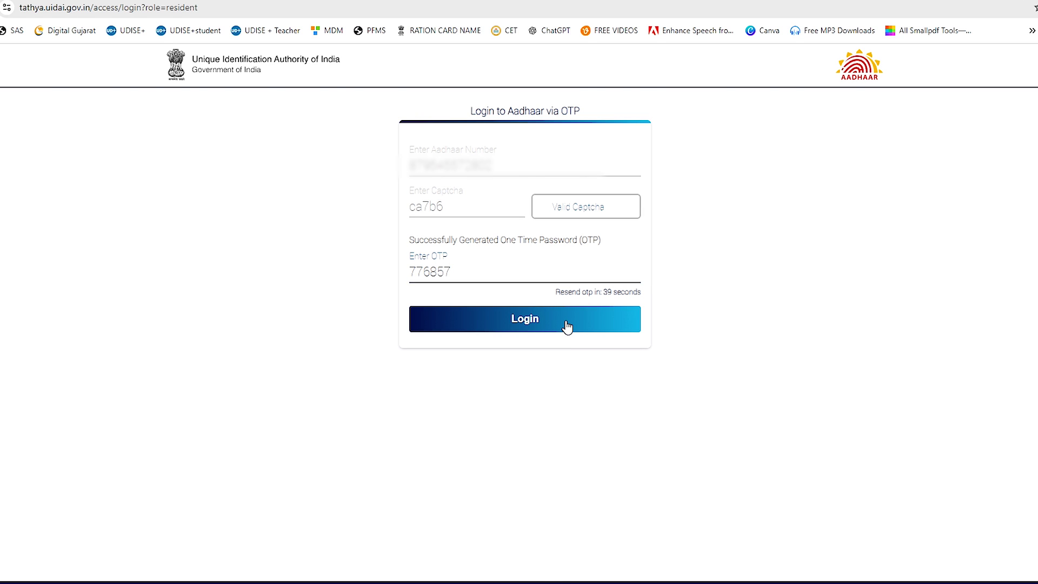
{"action": "left_click", "coordinate": [565, 326]}
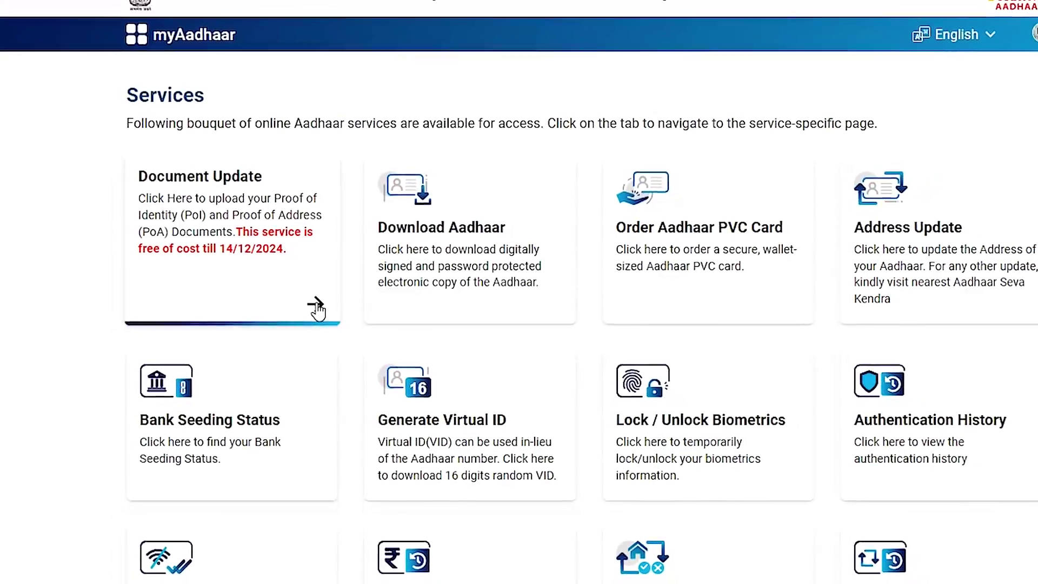
Step: Open the Document Update service and continue past the objective and How it Works pages
{"action": "left_click", "coordinate": [316, 306]}
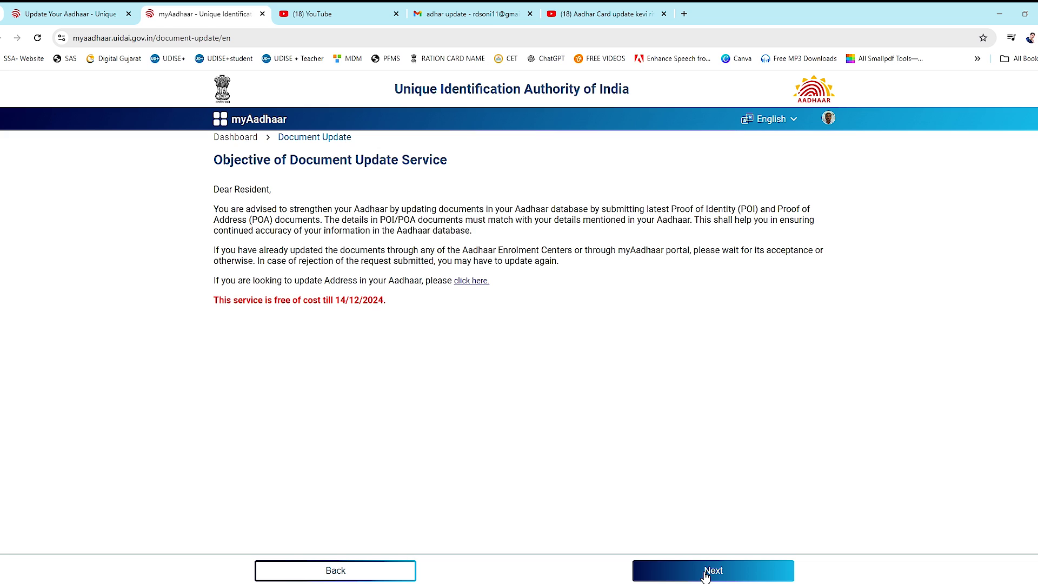
{"action": "left_click", "coordinate": [705, 574]}
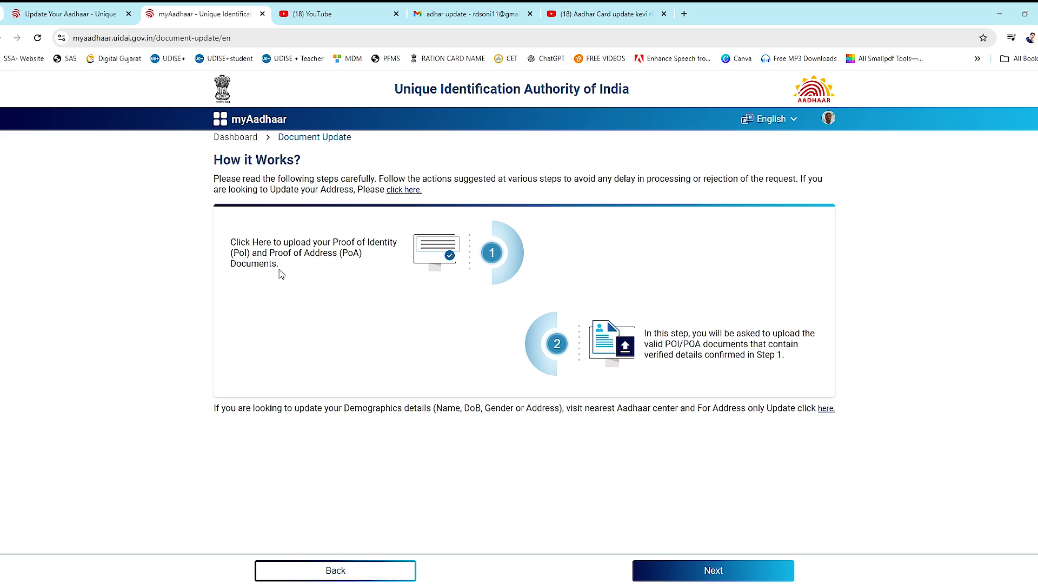
{"action": "left_click", "coordinate": [701, 577]}
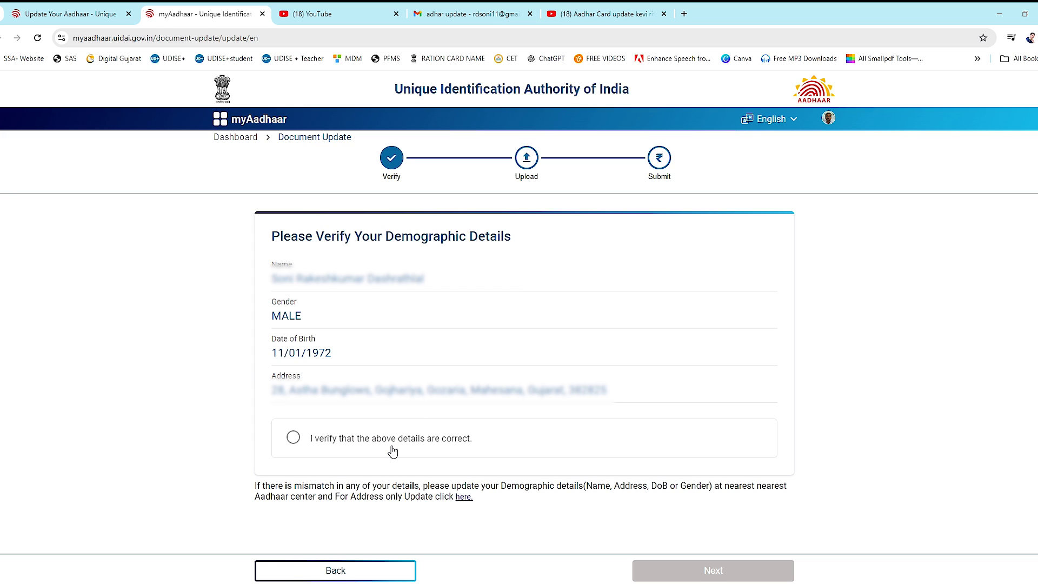
Step: Confirm 'I verify that the above details are correct' and continue to the Upload step
{"action": "left_click", "coordinate": [294, 439]}
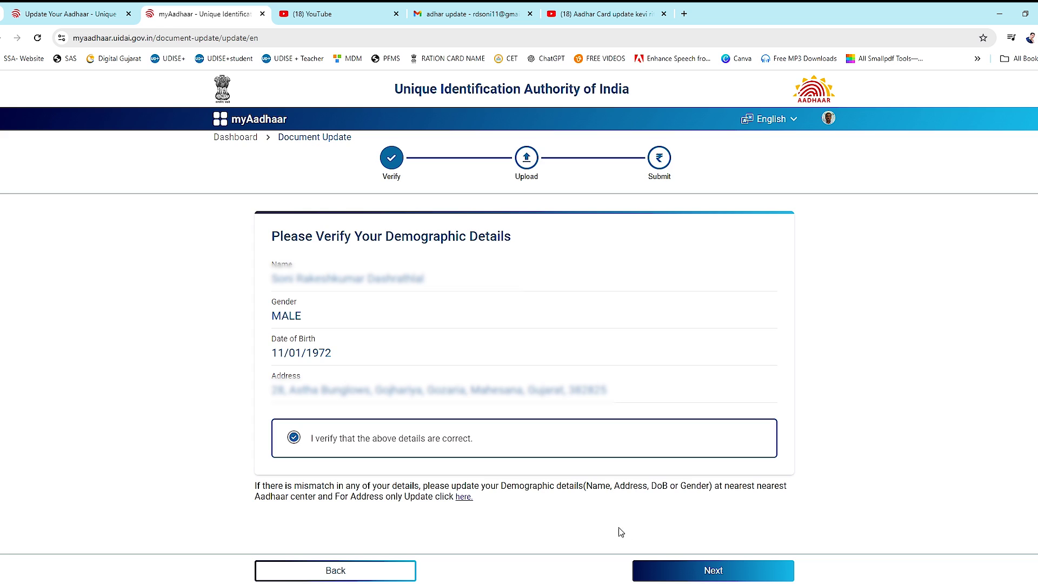
{"action": "left_click", "coordinate": [686, 572]}
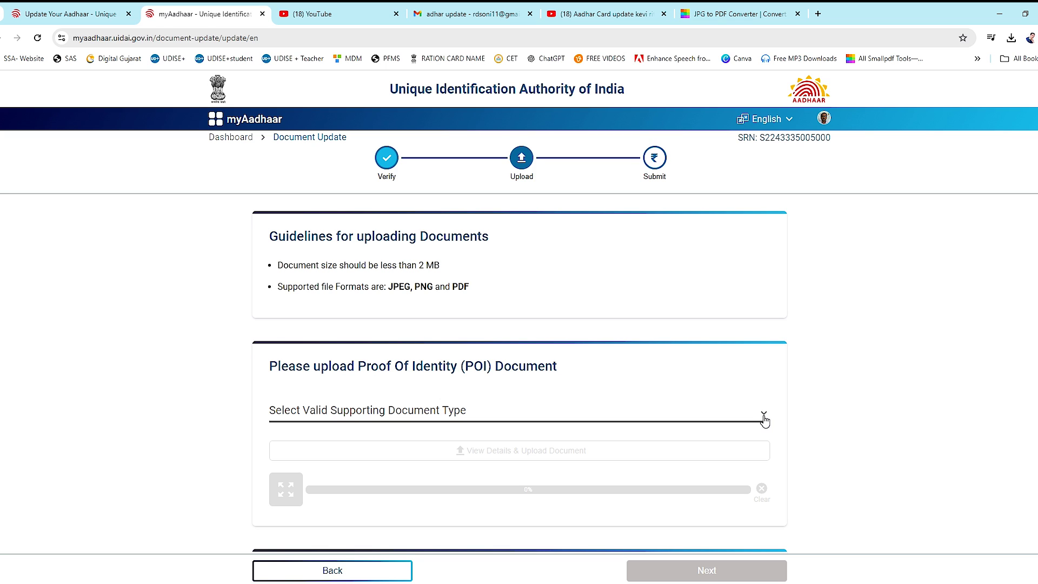
Step: Choose Voter Identity Card as the Proof of Identity and upload the document to 100%
{"action": "left_click", "coordinate": [765, 421]}
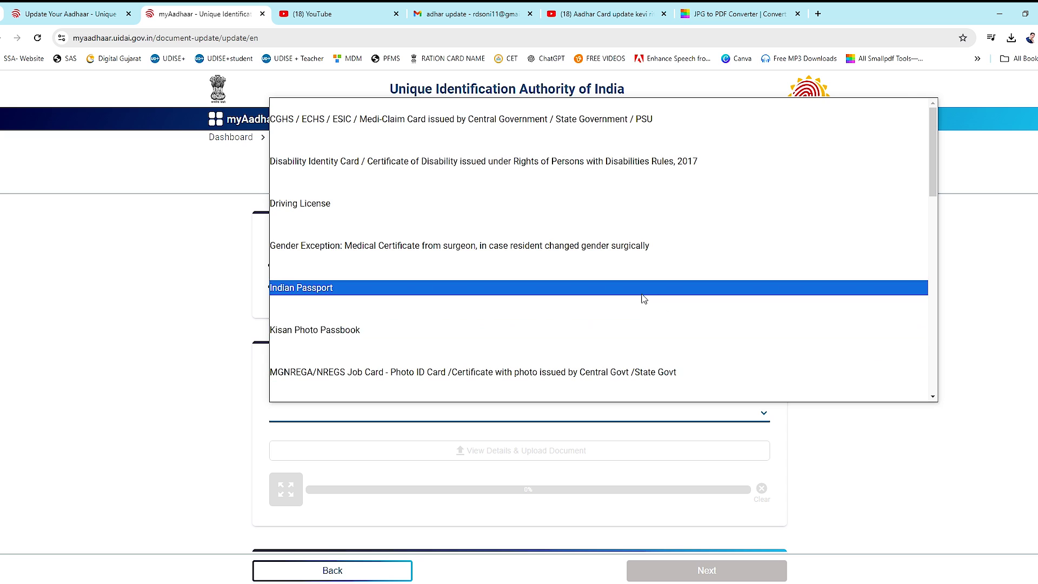
{"action": "scroll", "coordinate": [641, 298], "scroll_direction": "down", "scroll_amount": 10}
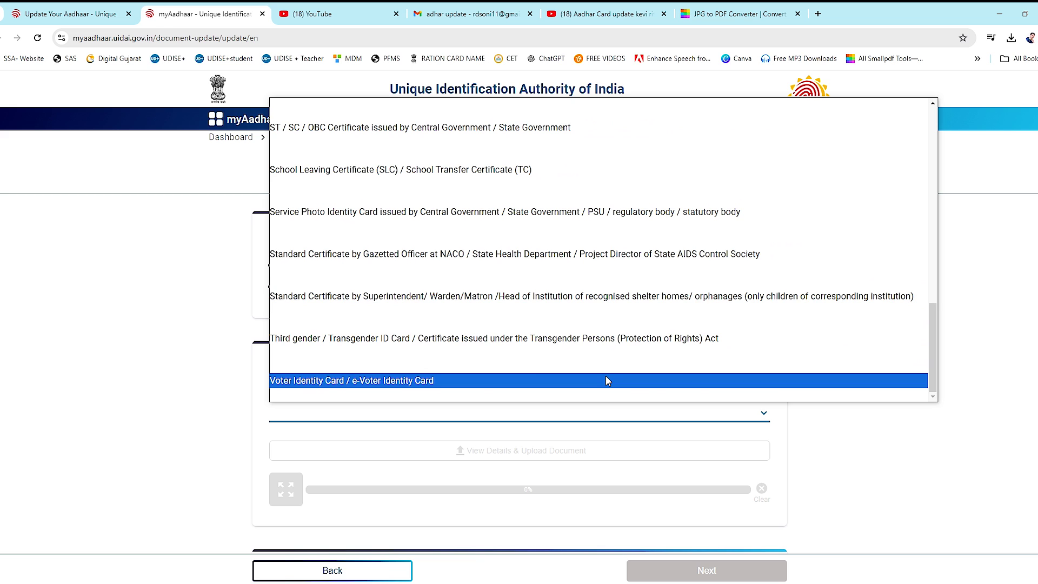
{"action": "left_click", "coordinate": [606, 381]}
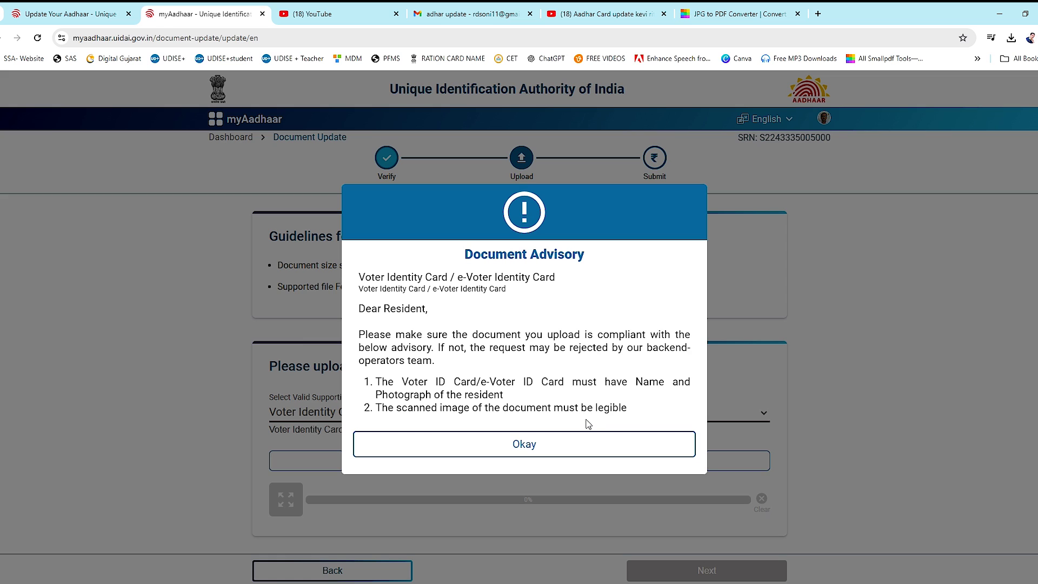
{"action": "left_click", "coordinate": [584, 447]}
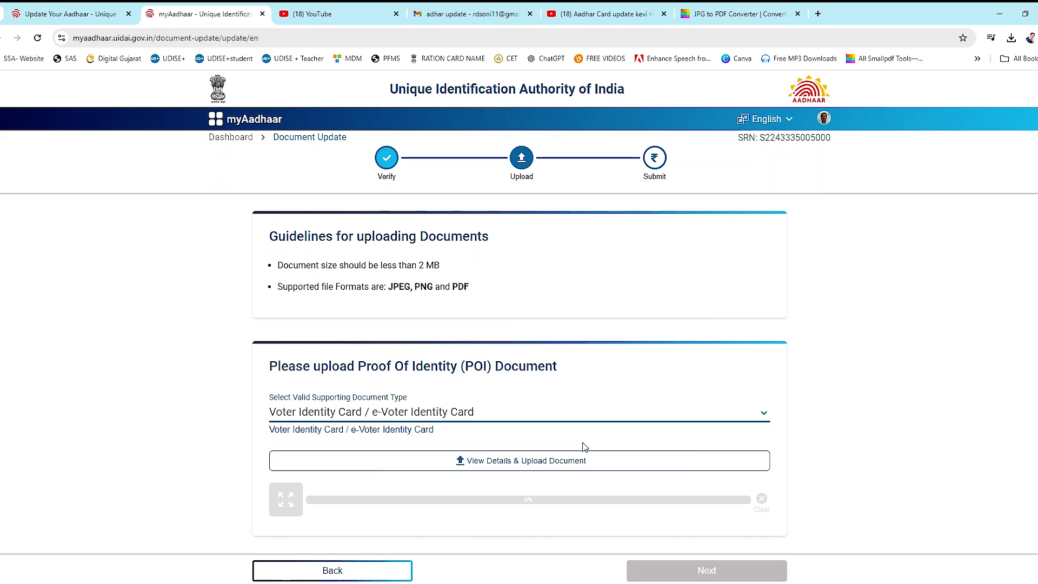
{"action": "left_click", "coordinate": [558, 468]}
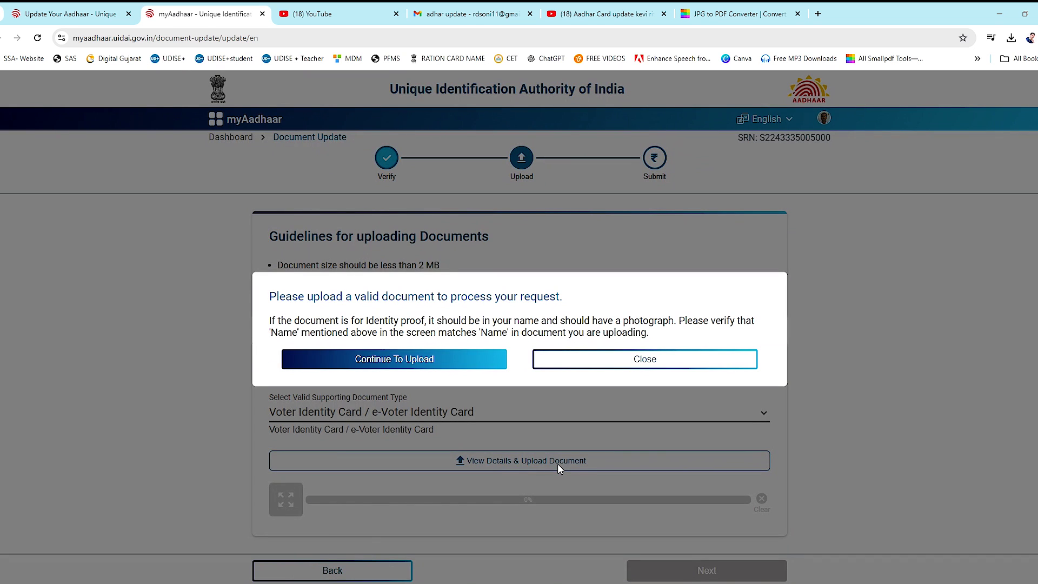
{"action": "left_click", "coordinate": [466, 366]}
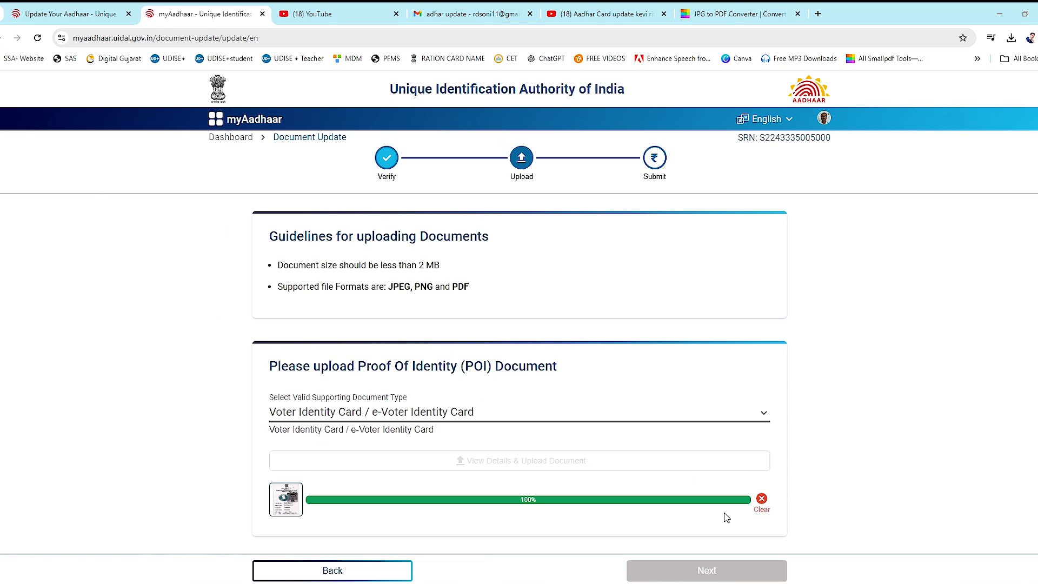
Step: Choose Voter Identity Card as the Proof of Address and upload the document
{"action": "scroll", "coordinate": [726, 517], "scroll_direction": "down", "scroll_amount": 3}
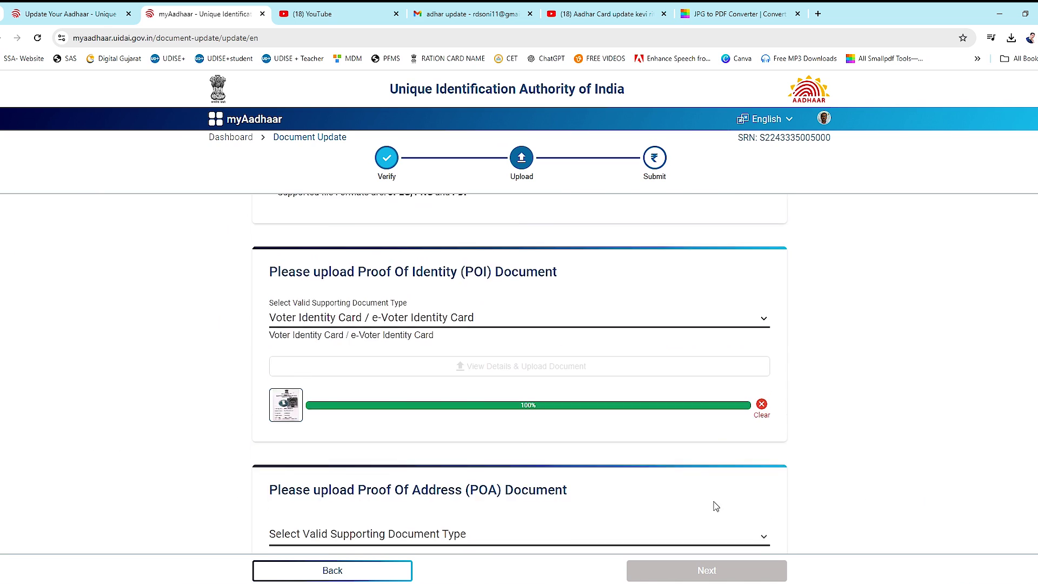
{"action": "left_click", "coordinate": [760, 454]}
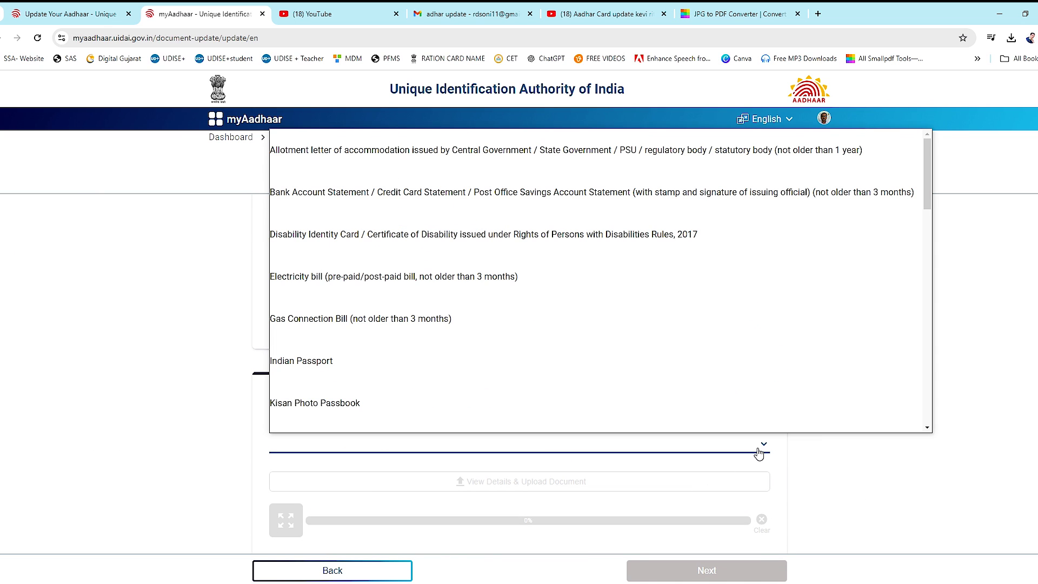
{"action": "scroll", "coordinate": [705, 391], "scroll_direction": "down", "scroll_amount": 5}
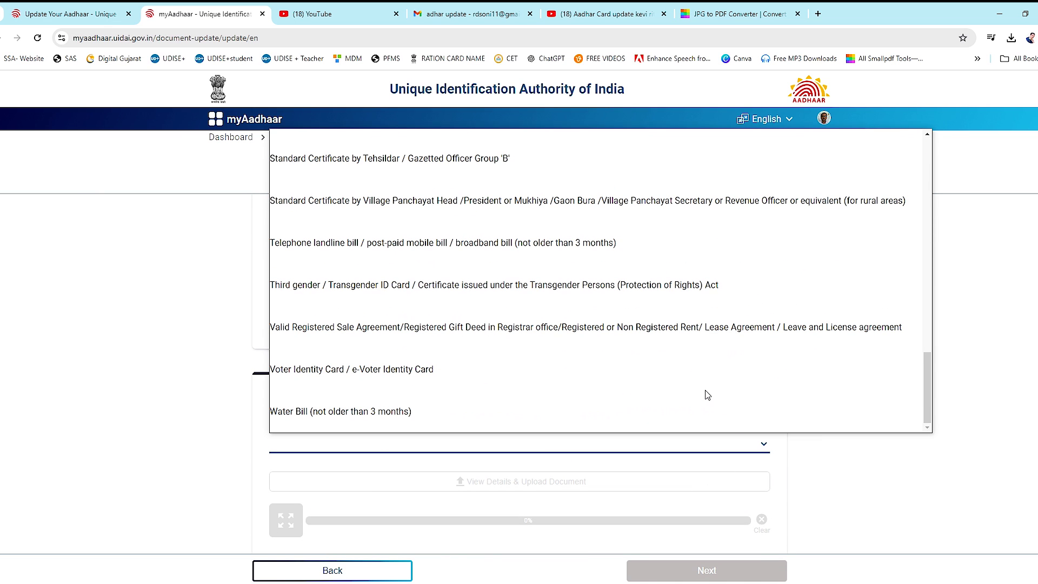
{"action": "left_click", "coordinate": [672, 374]}
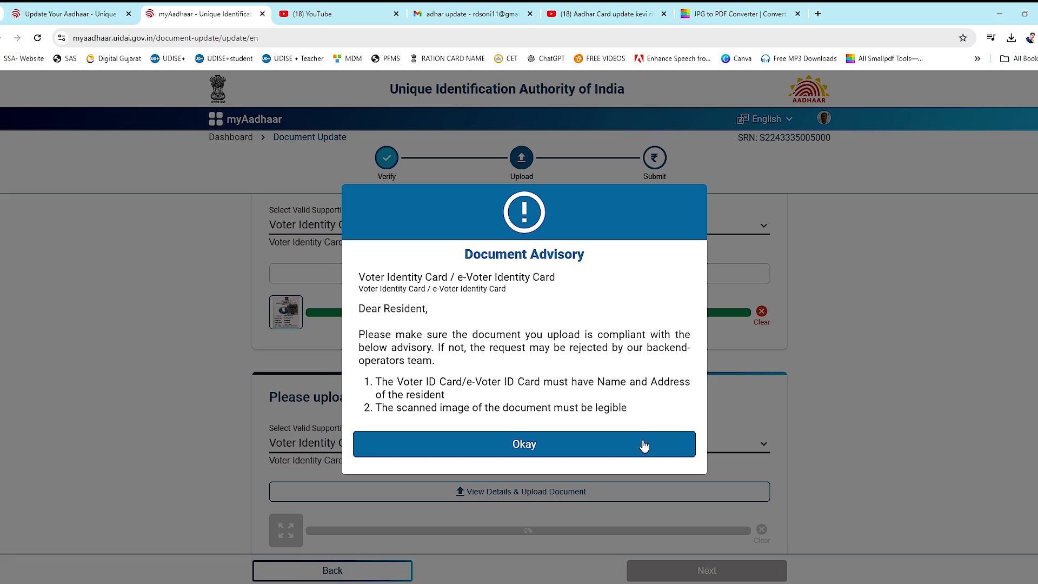
{"action": "left_click", "coordinate": [644, 445]}
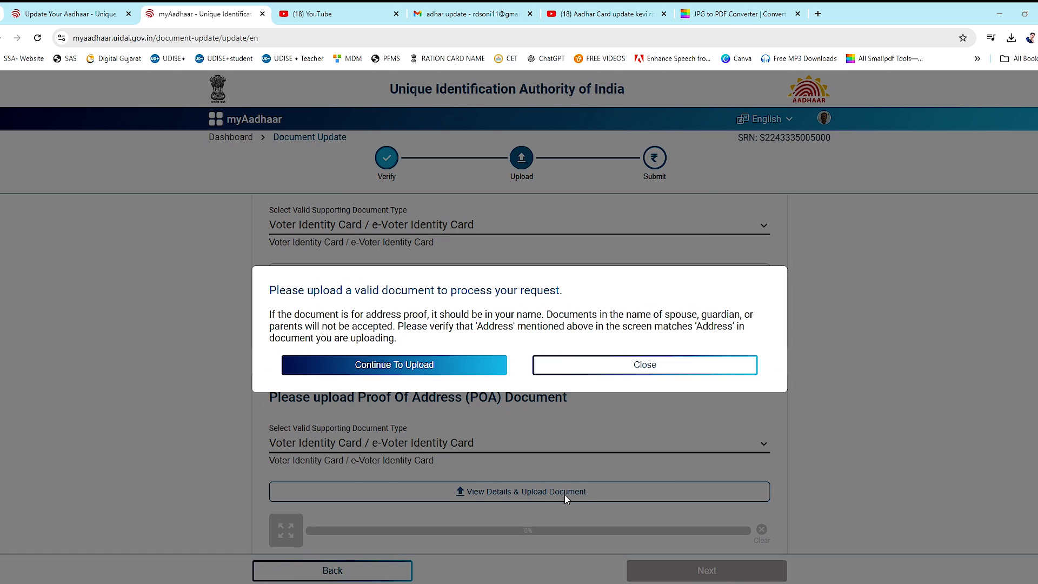
{"action": "left_click", "coordinate": [494, 366]}
Step: Tick the document verification consent, go on, and confirm the details at the Submit step
{"action": "scroll", "coordinate": [633, 499], "scroll_direction": "down", "scroll_amount": 2}
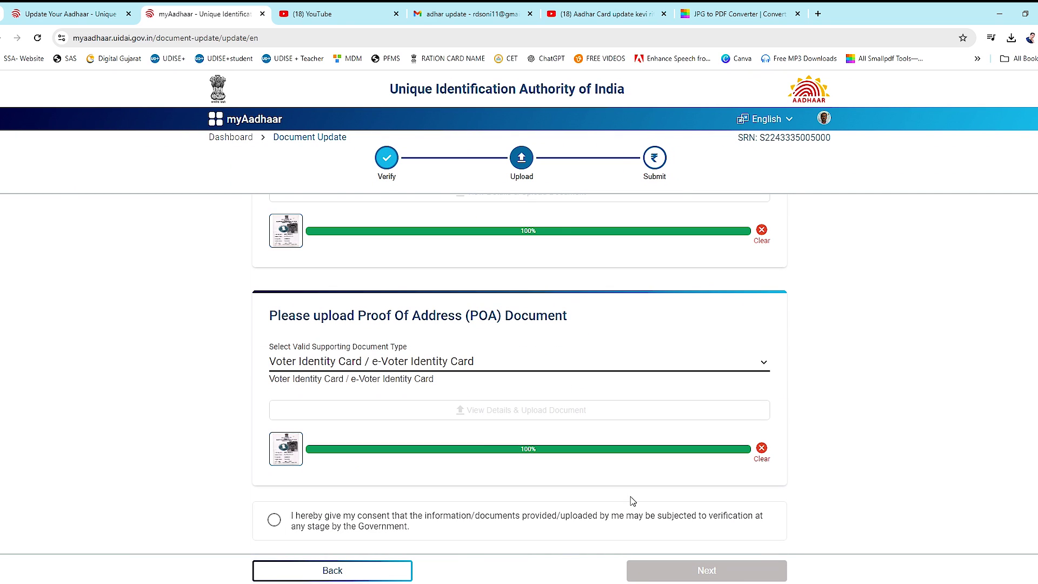
{"action": "left_click", "coordinate": [277, 521]}
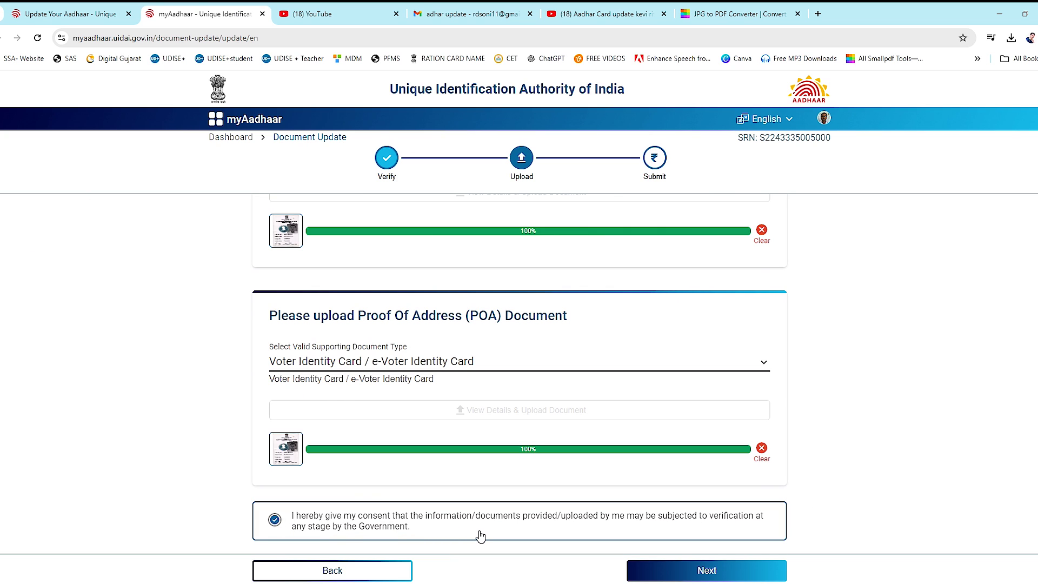
{"action": "left_click", "coordinate": [709, 575]}
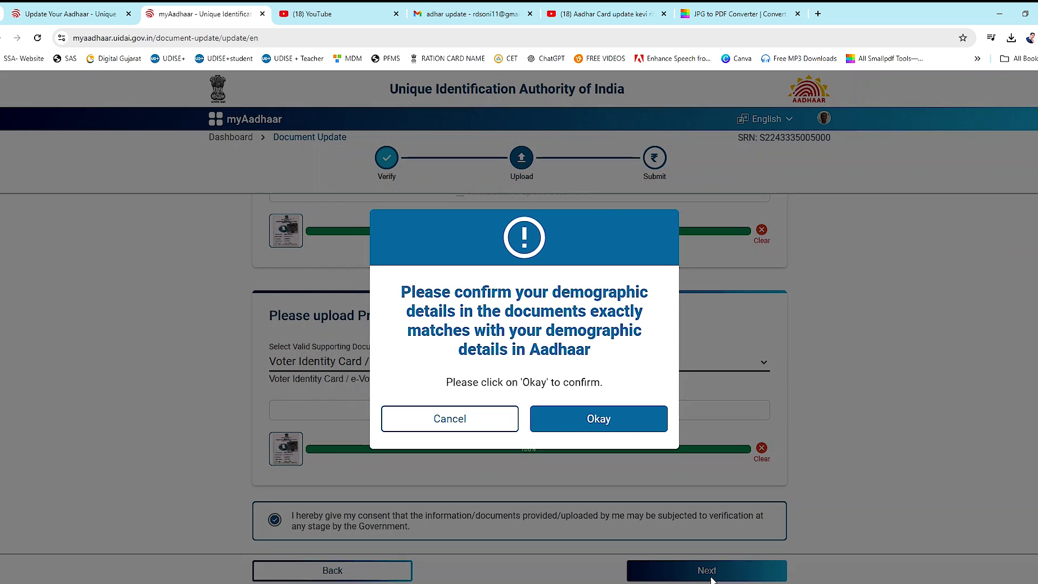
{"action": "left_click", "coordinate": [606, 428]}
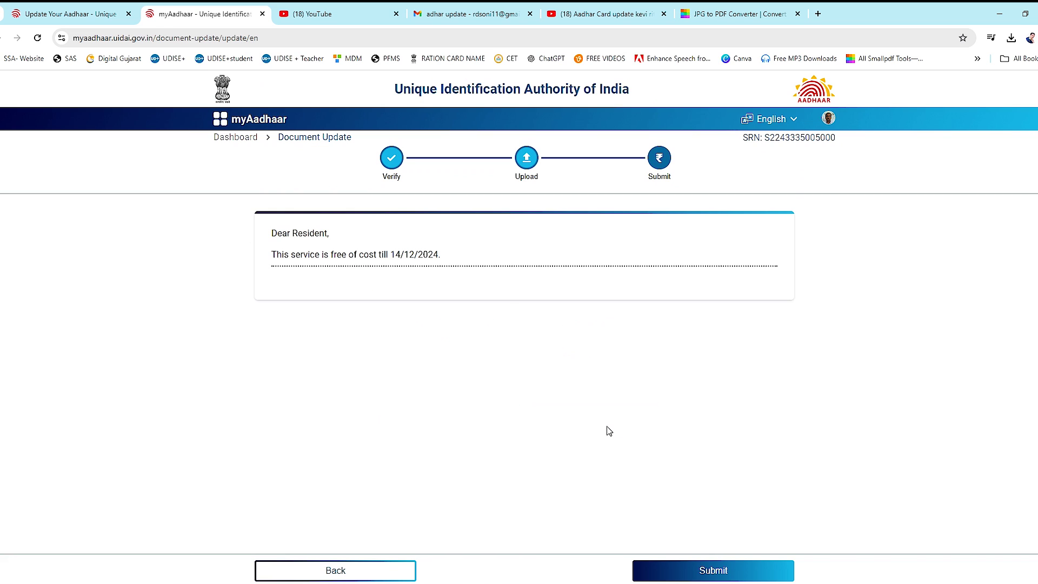